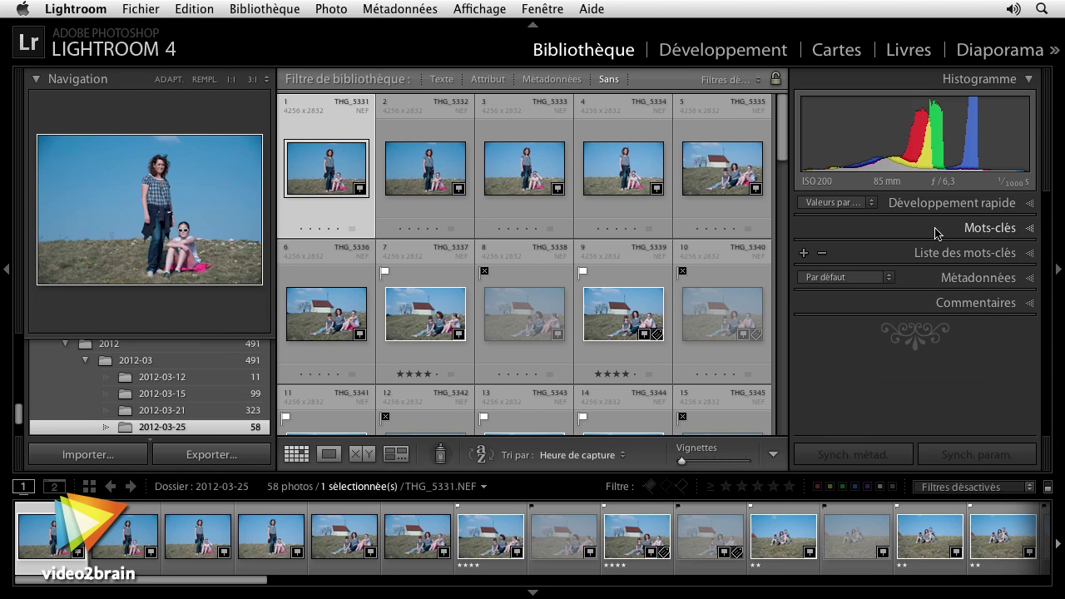
# Expand the Mots-clés panel and scroll to the Mots-clés récents keyword set
pyautogui.click(962, 227)
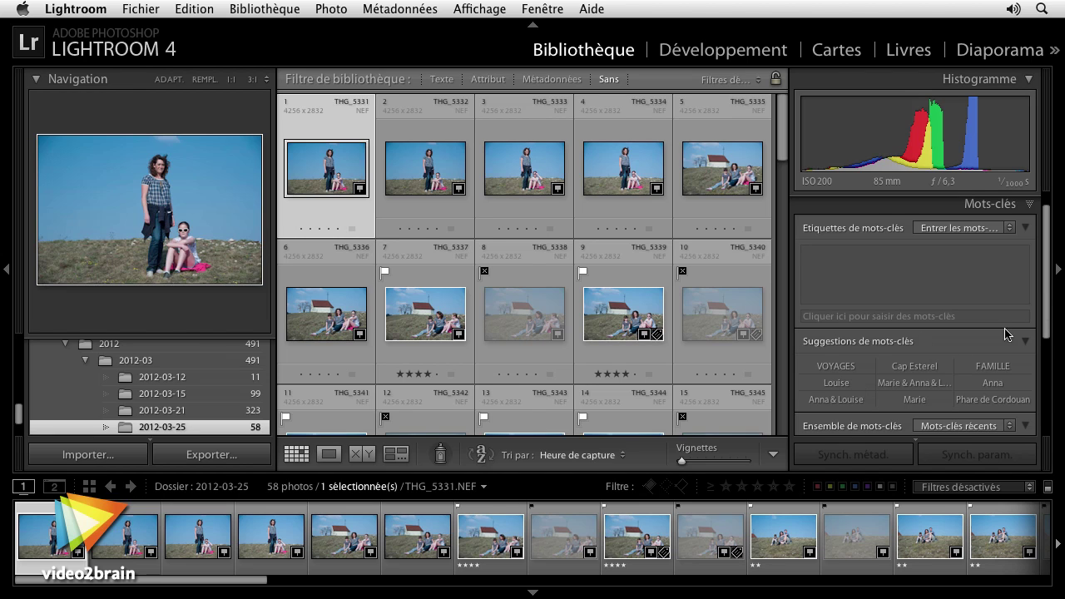
pyautogui.scroll(-5, 1005, 337)
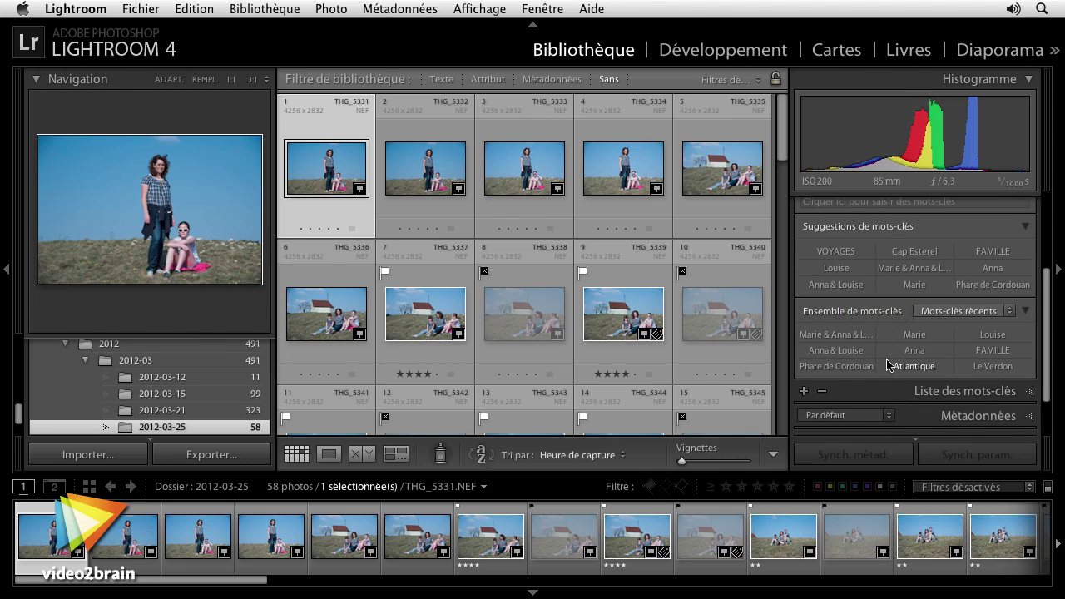
pyautogui.moveTo(1049, 333); pyautogui.dragTo(1047, 358)
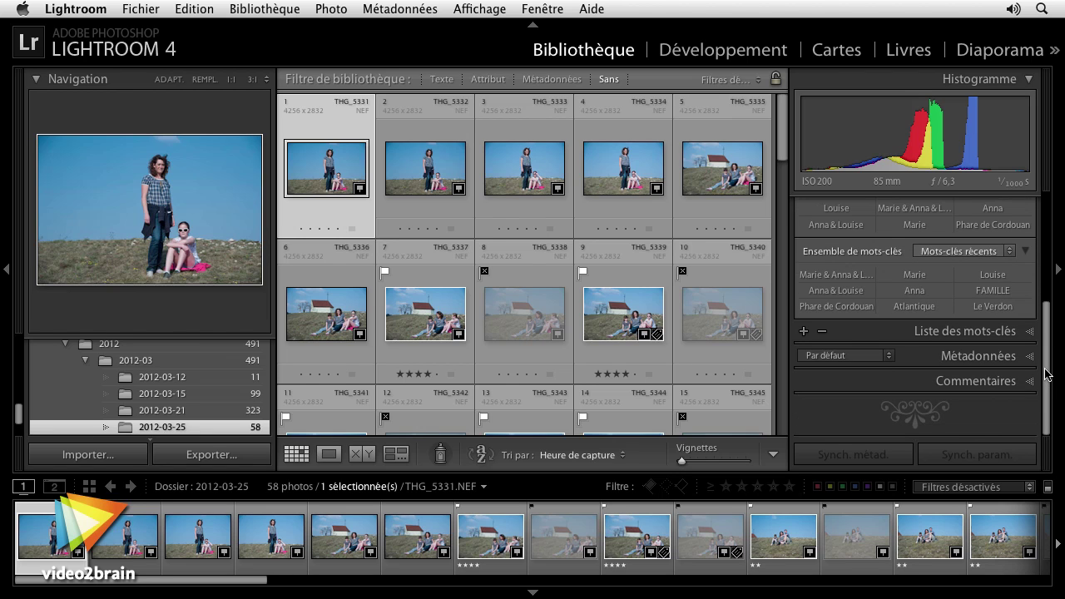
pyautogui.click(892, 335)
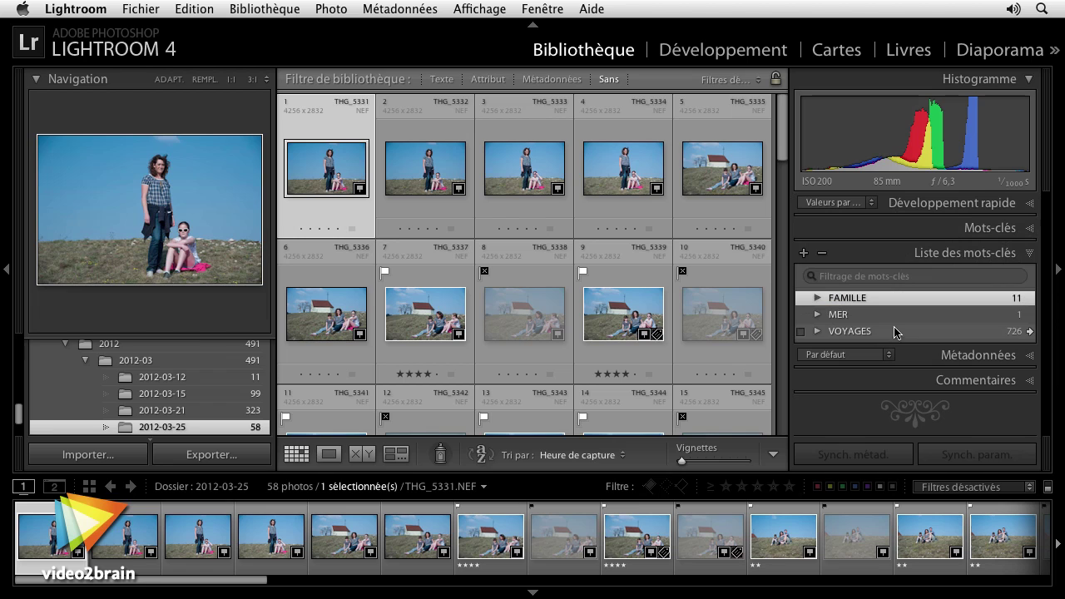
pyautogui.moveTo(844, 298)
pyautogui.click(818, 298)
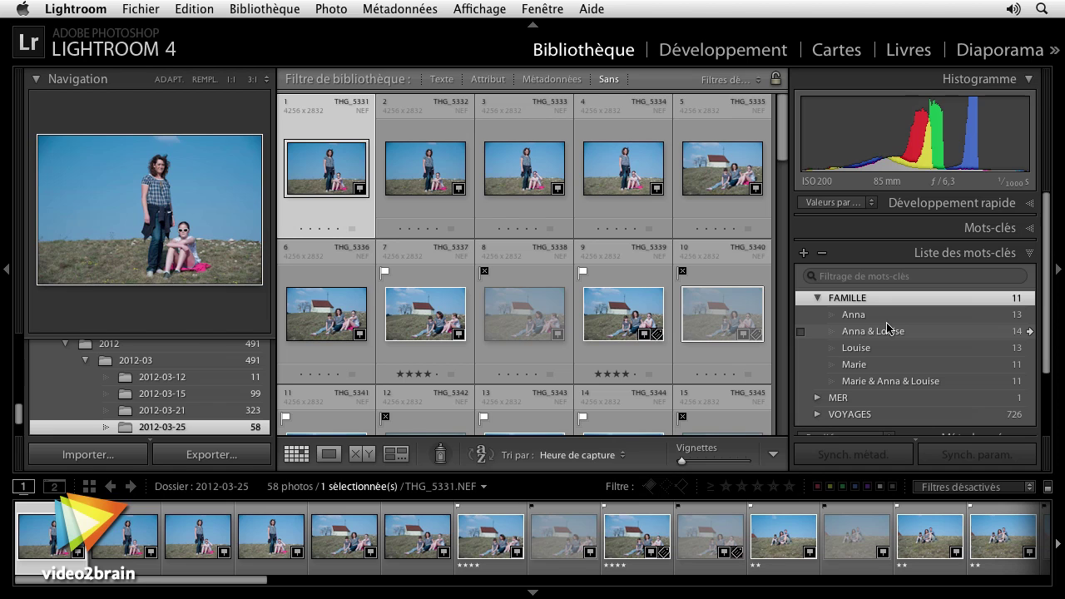
pyautogui.click(900, 229)
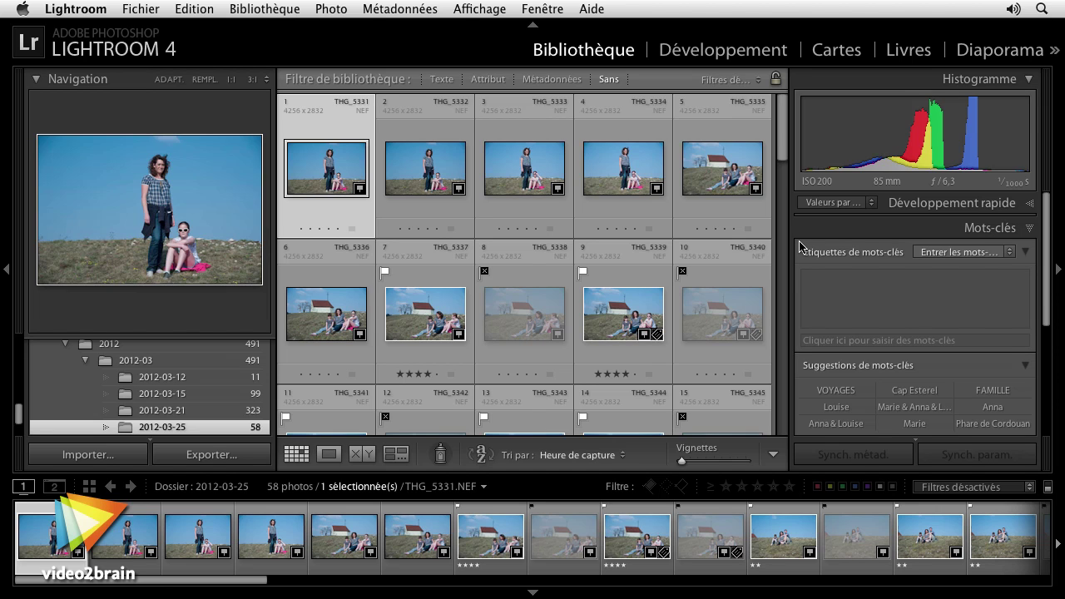
# Tag photo THG_5331 with the new keyword Bollenberg
pyautogui.moveTo(326, 167)
pyautogui.click(852, 341)
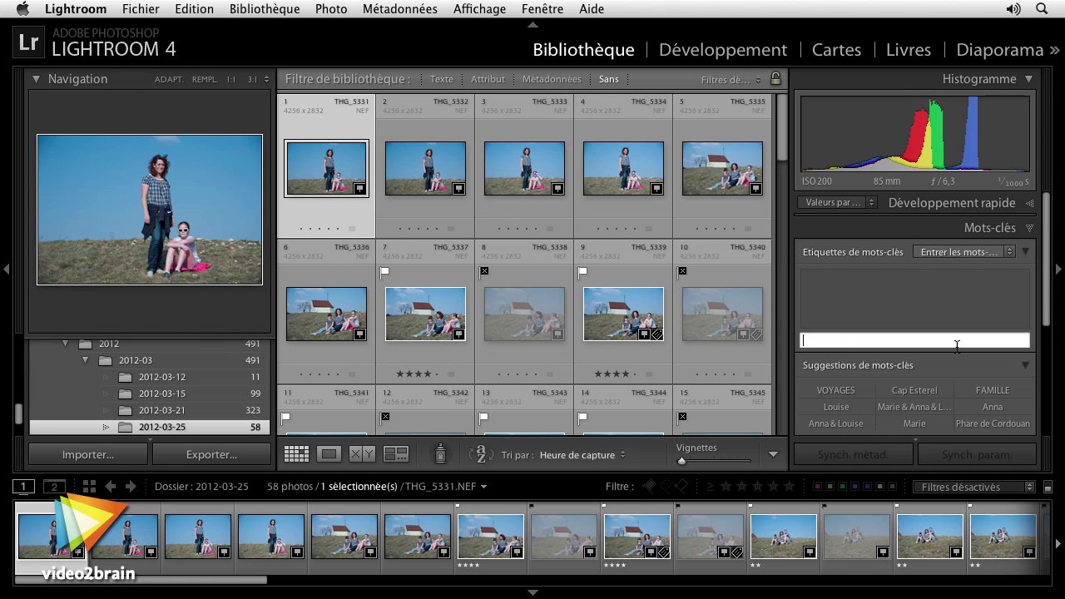
pyautogui.write('Bollenberg')
pyautogui.press('Return')
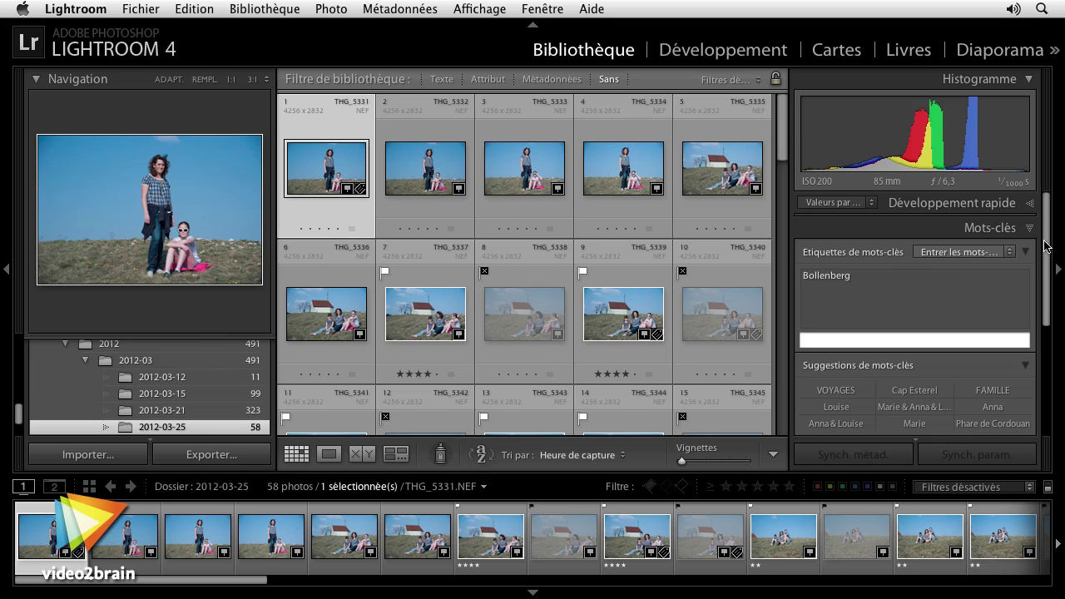
pyautogui.moveTo(1046, 245); pyautogui.dragTo(1040, 308)
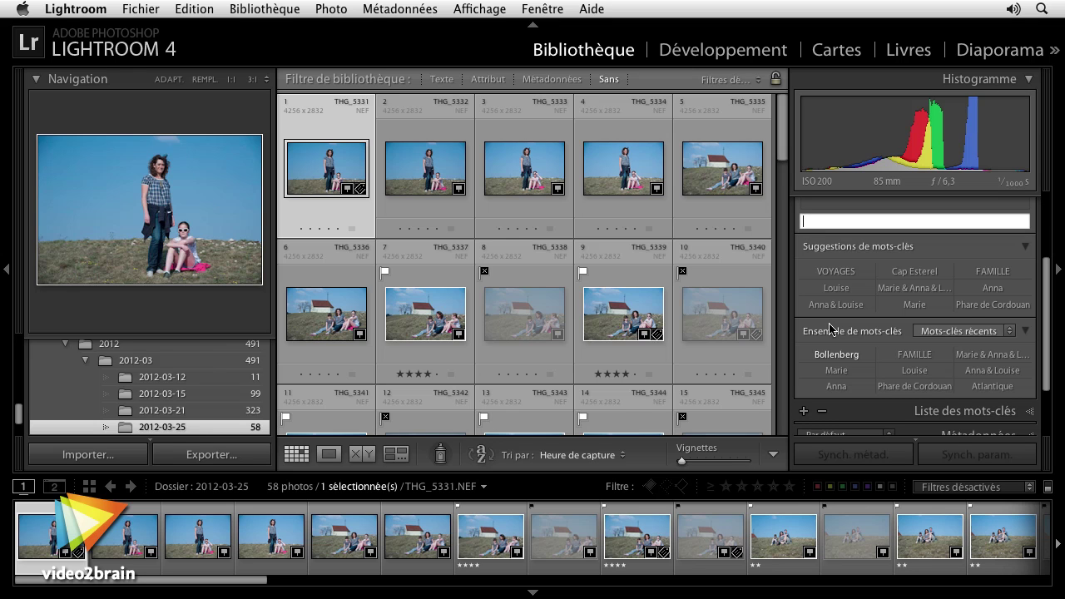
pyautogui.moveTo(333, 208)
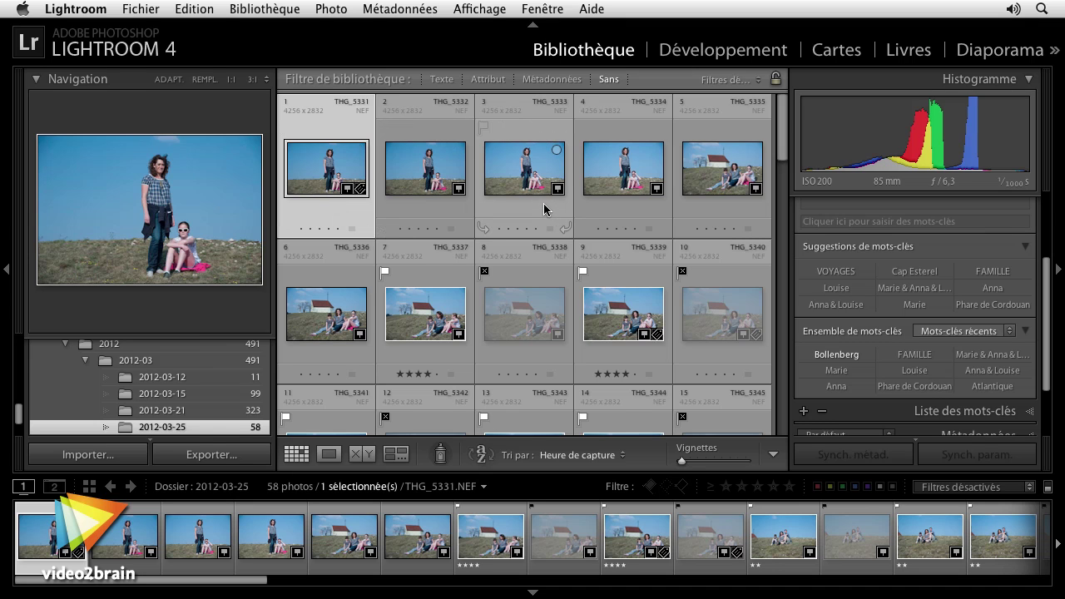
# Select the first three photos and tag them with Anna & Louise and VOYAGES
pyautogui.keyDown('shift'); pyautogui.click(543, 203); pyautogui.keyUp('shift')
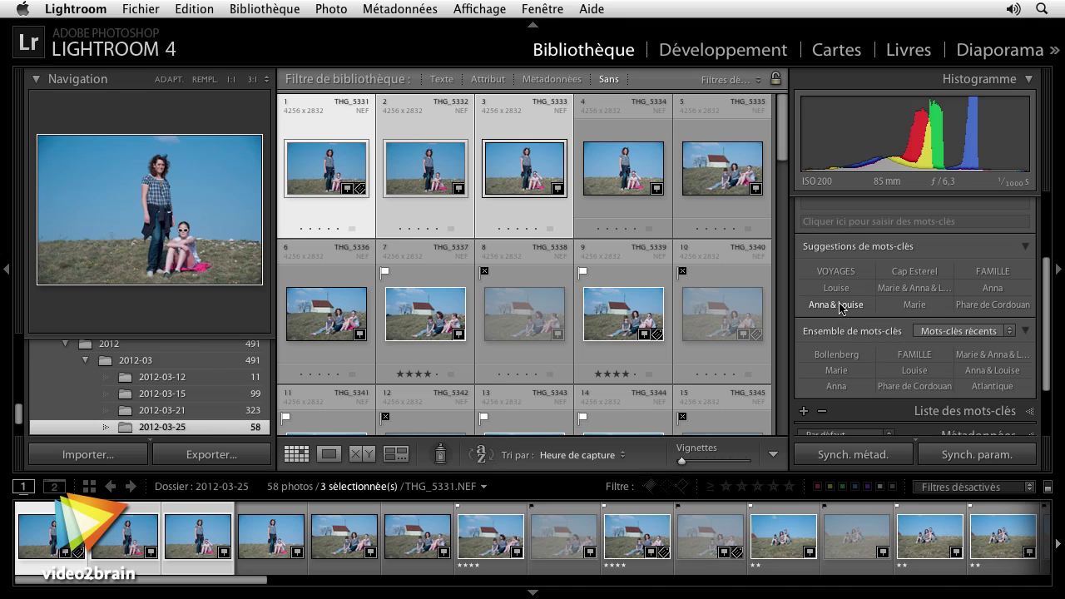
pyautogui.click(840, 305)
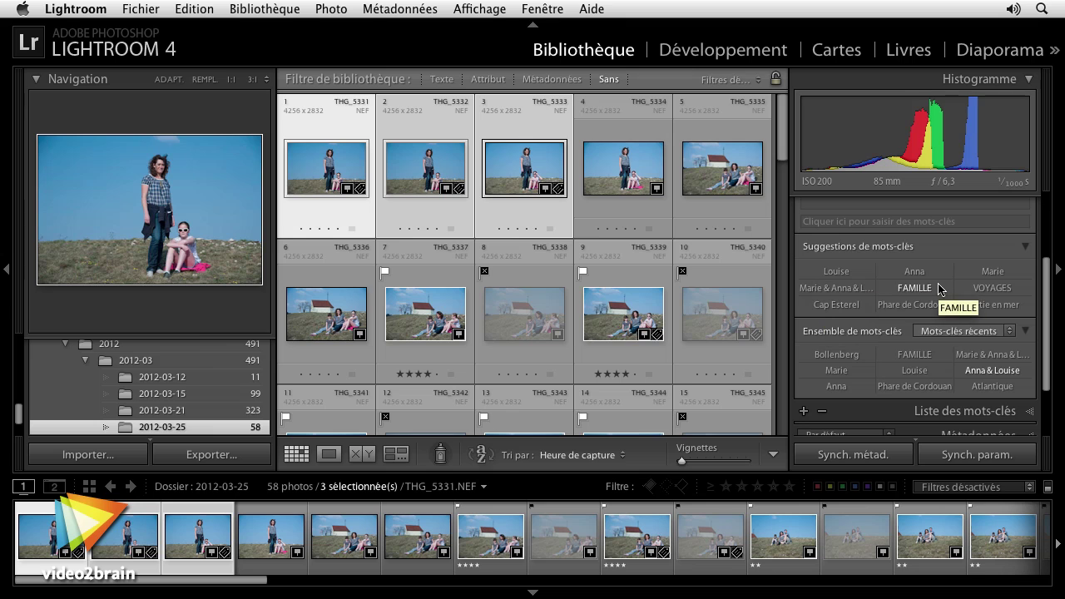
pyautogui.click(998, 289)
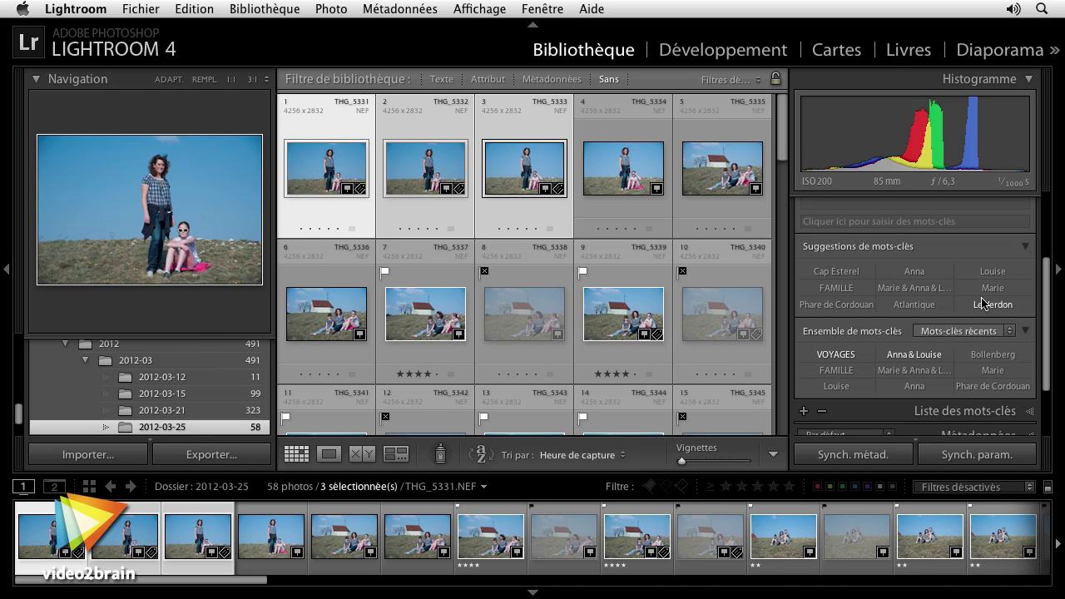
pyautogui.moveTo(1048, 306); pyautogui.dragTo(1047, 327)
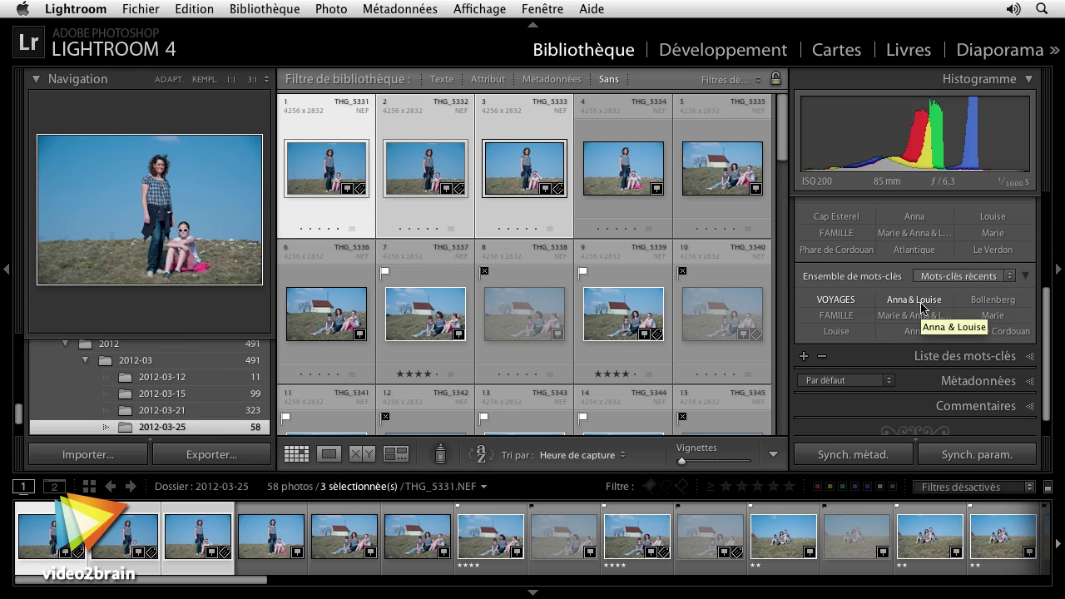
# Apply Anna & Louise to the three photos, revealing the keyword set's Alt number shortcuts
pyautogui.click(921, 307)
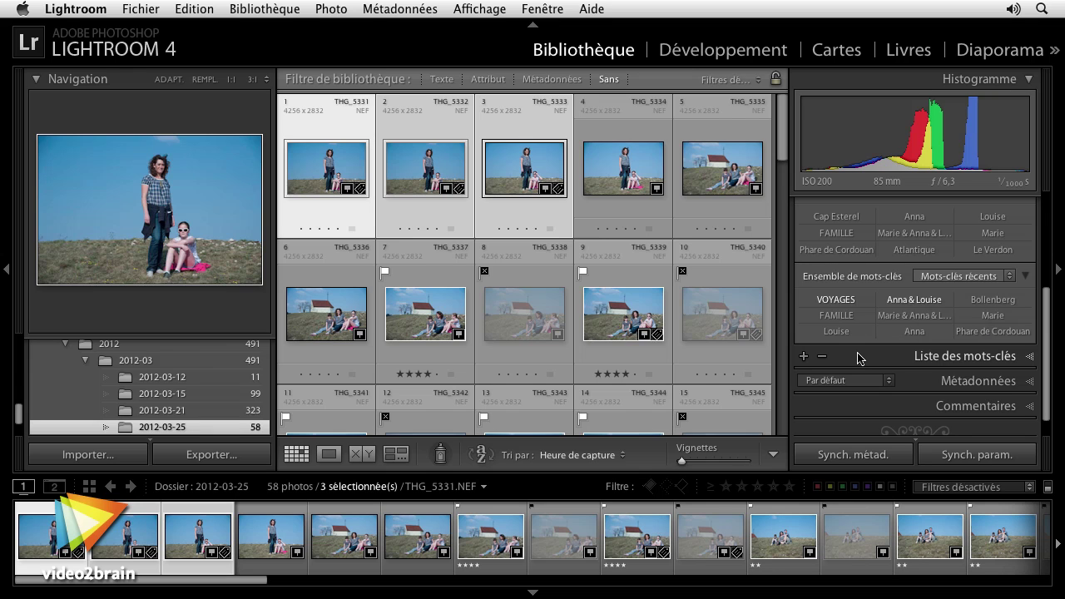
pyautogui.press('alt')
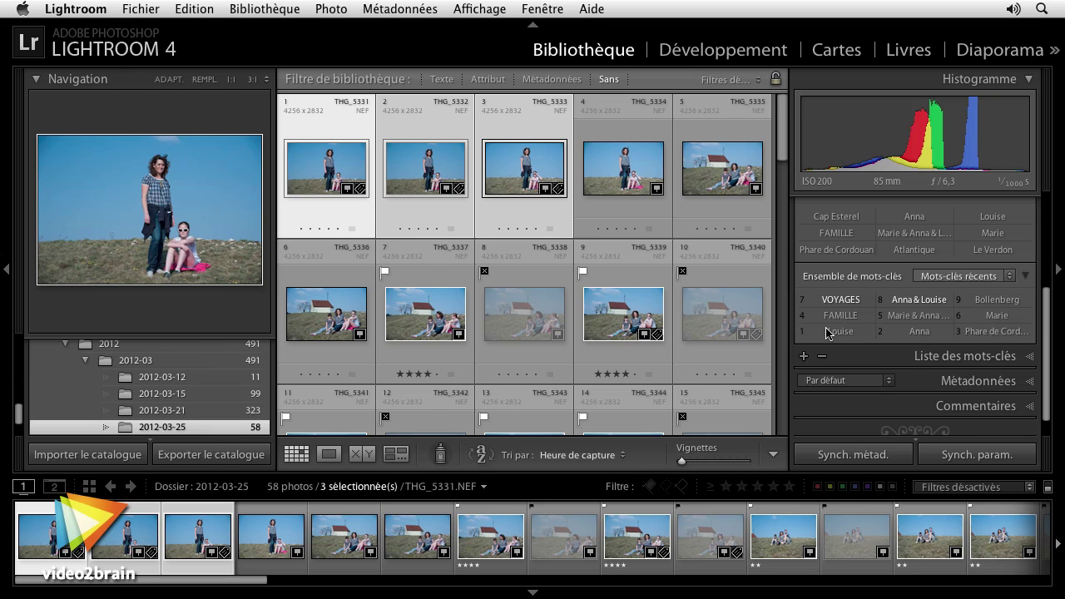
pyautogui.click(893, 302)
# Add then remove FAMILLE, add Marie & Anna & Louise, and switch to the Mariage set
pyautogui.click(824, 320)
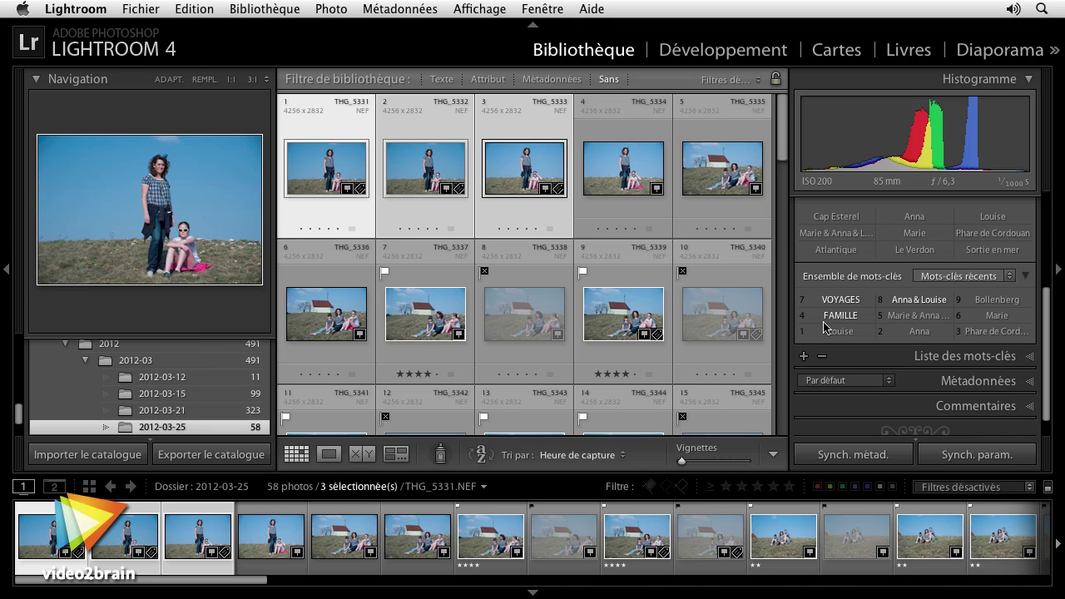
pyautogui.hotkey('alt', '4')
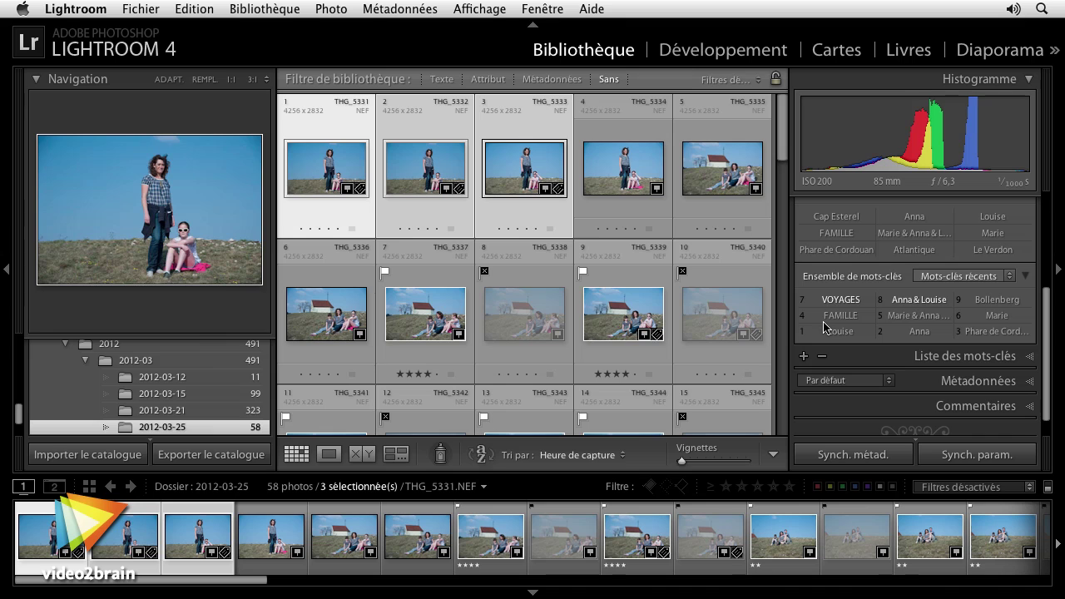
pyautogui.hotkey('alt', '5')
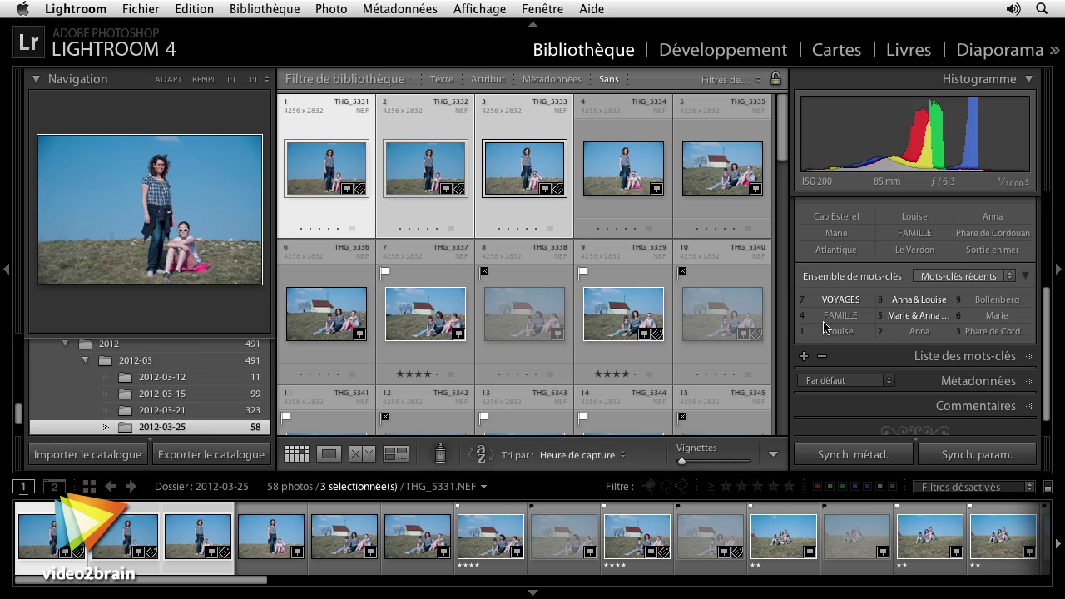
pyautogui.hotkey('alt', '0')
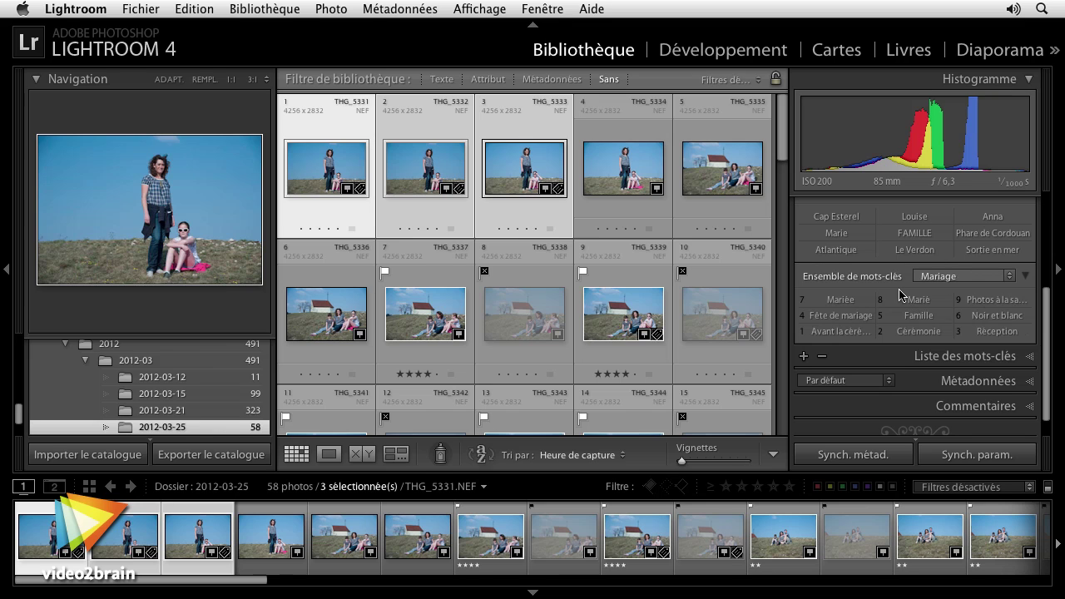
# Cycle to the Photographie en plein air keyword set and open its Modifier l'ensemble editor
pyautogui.hotkey('alt', '0')
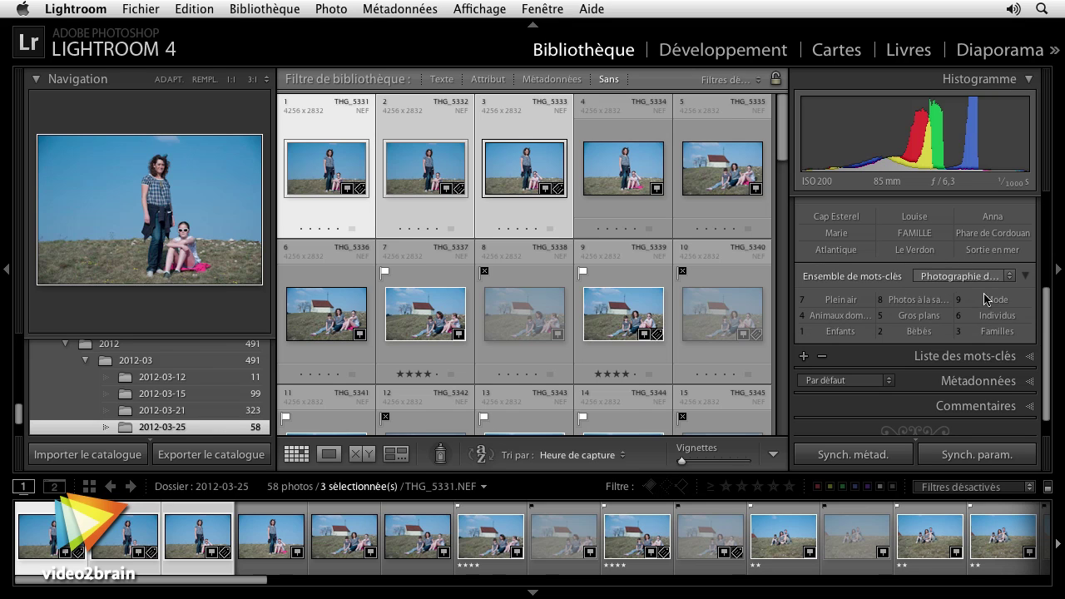
pyautogui.hotkey('alt', '0')
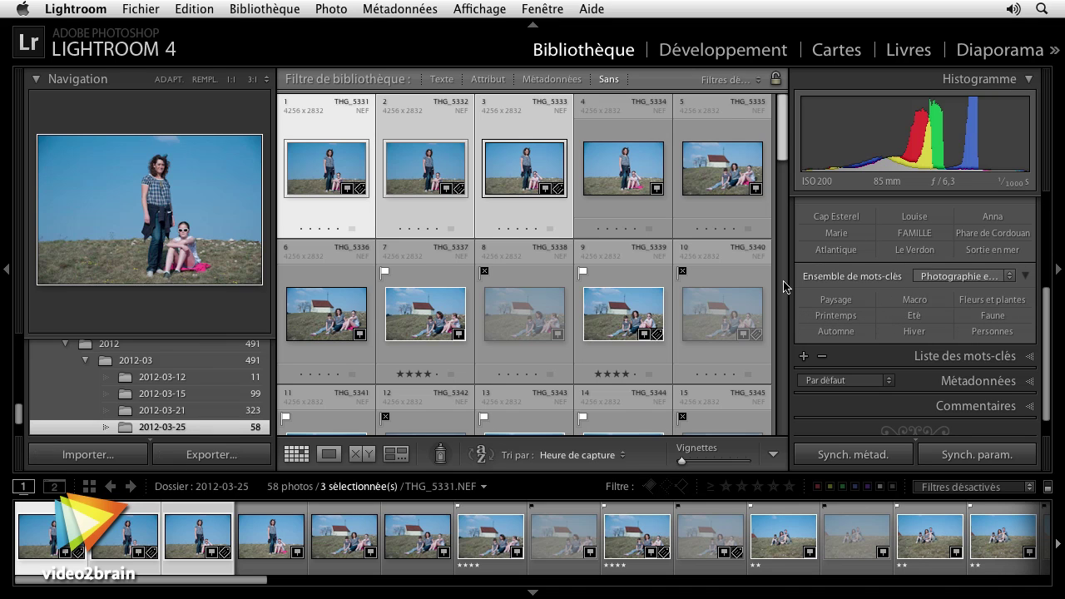
pyautogui.click(1012, 279)
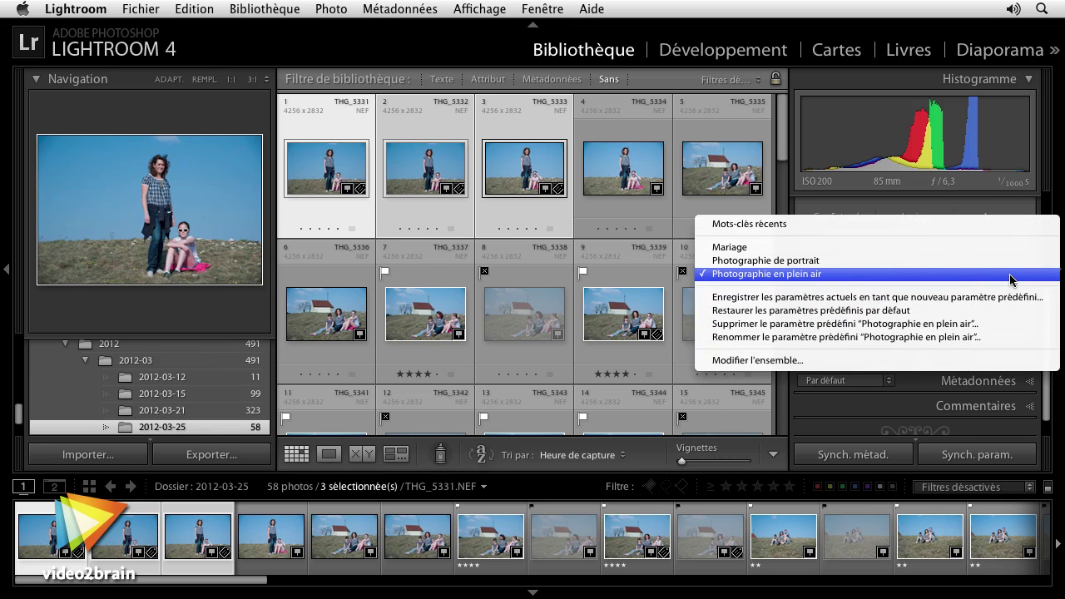
pyautogui.click(962, 361)
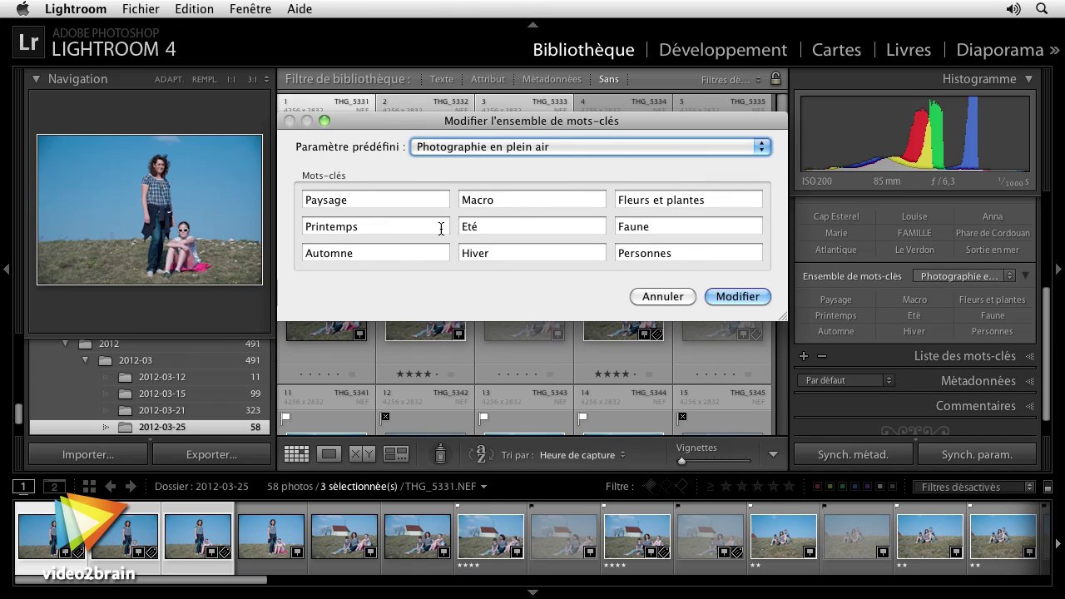
# Look through the Paramètre prédéfini presets, then cancel the editor without changes
pyautogui.click(760, 154)
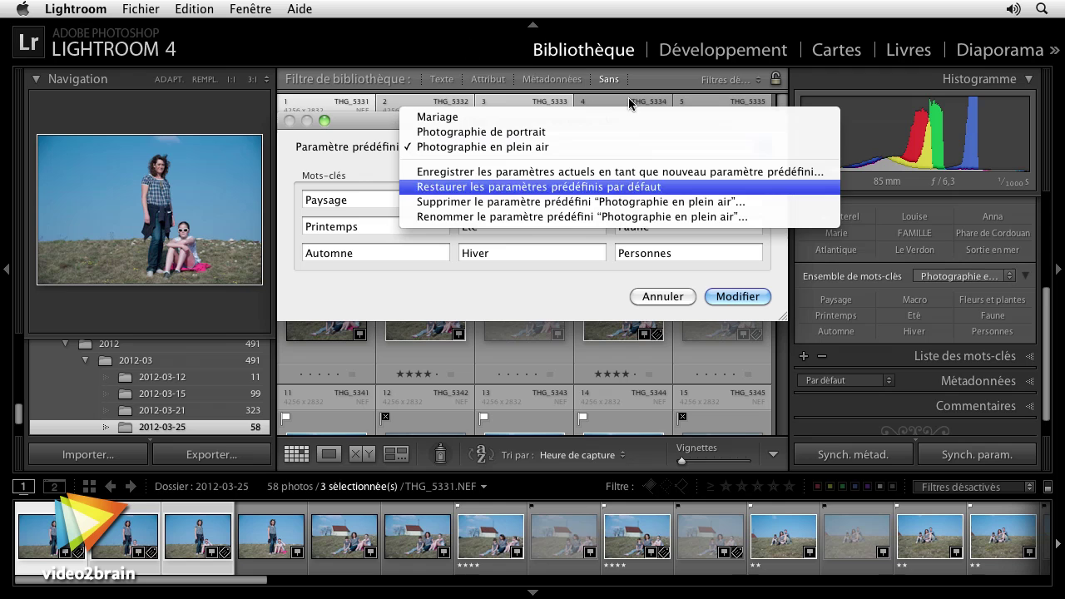
pyautogui.click(556, 310)
pyautogui.click(657, 297)
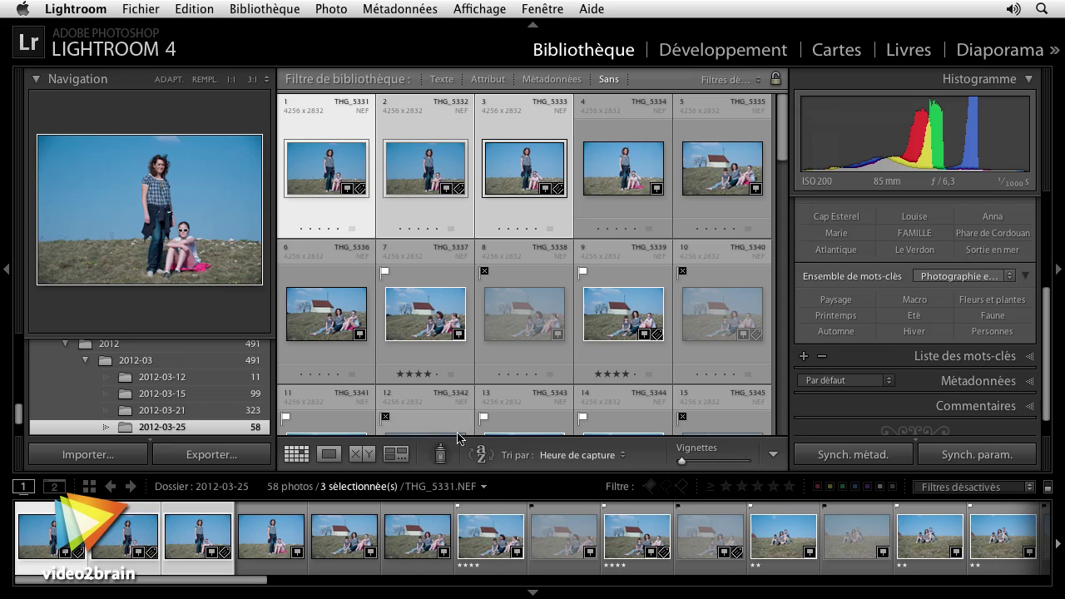
# Load the Peindre keyword painter with the keyword Ballade
pyautogui.click(441, 454)
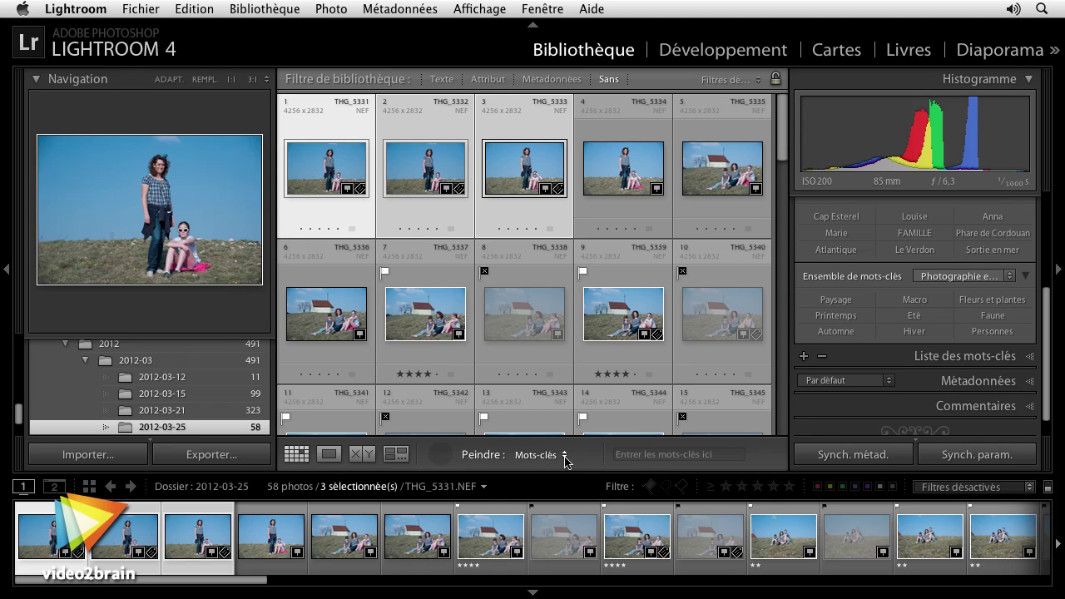
pyautogui.click(630, 454)
pyautogui.write('berg')
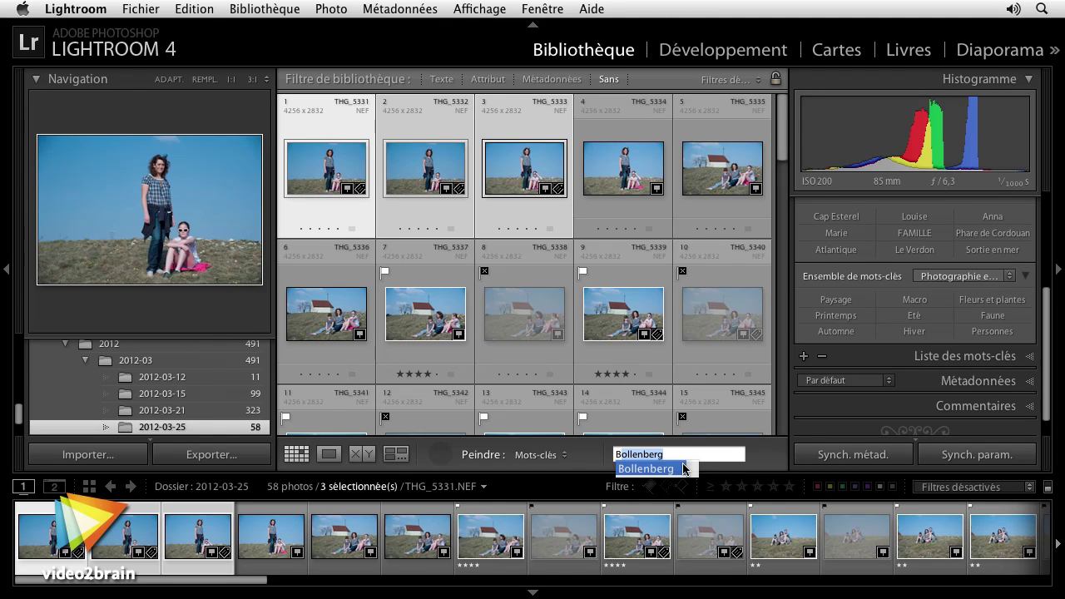
pyautogui.write('Ballade')
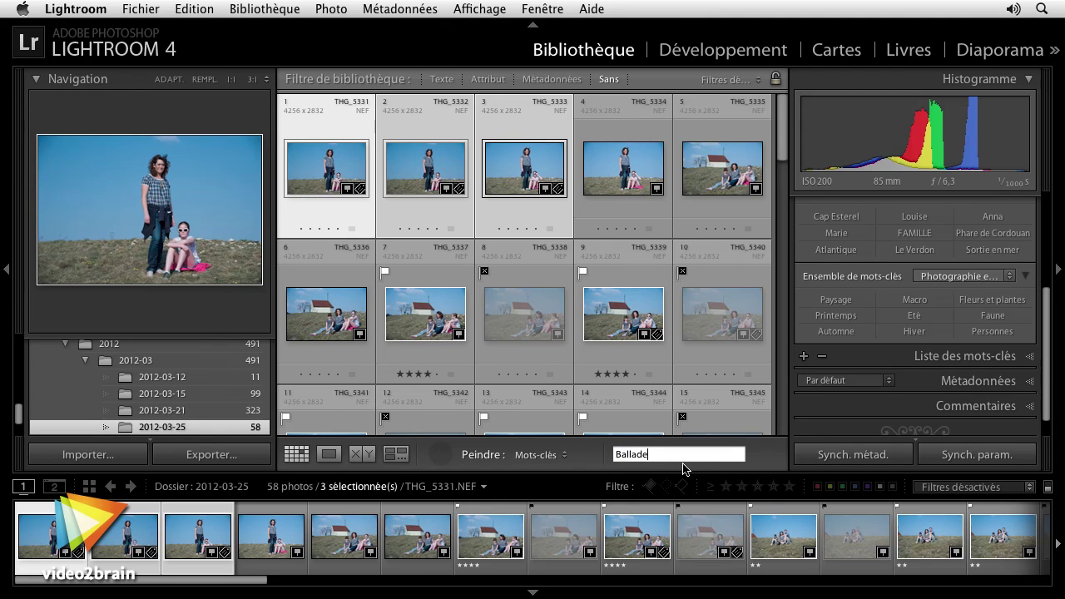
pyautogui.press('Return')
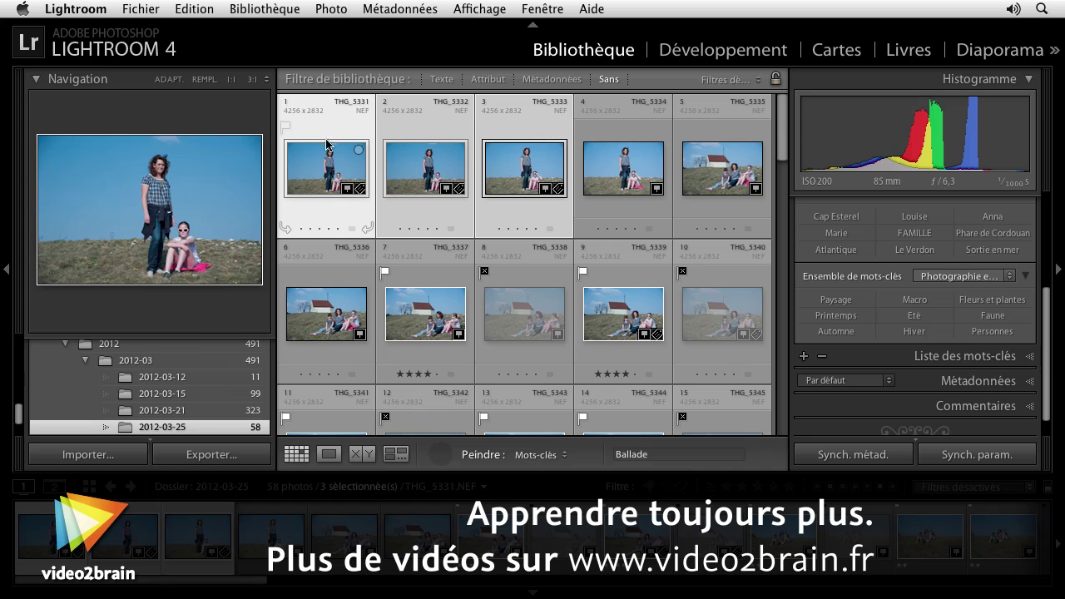
pyautogui.moveTo(326, 169)
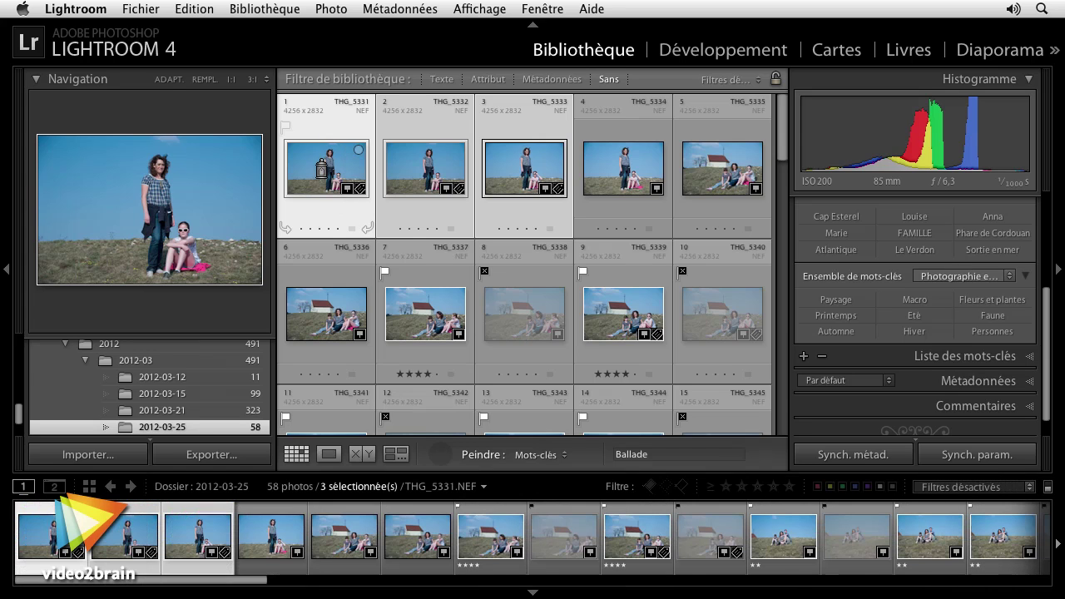
# Paint Ballade onto thumbnail 1, thumbnails 4–5, and thumbnails 9, 8, 7 and 6
pyautogui.click(313, 165)
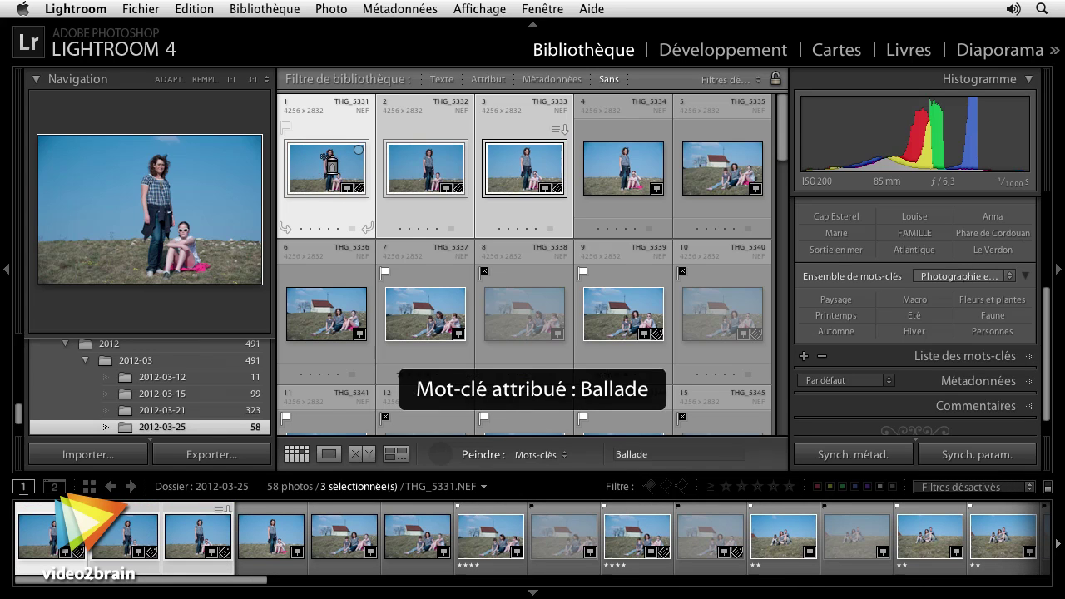
pyautogui.moveTo(480, 173); pyautogui.dragTo(699, 172)
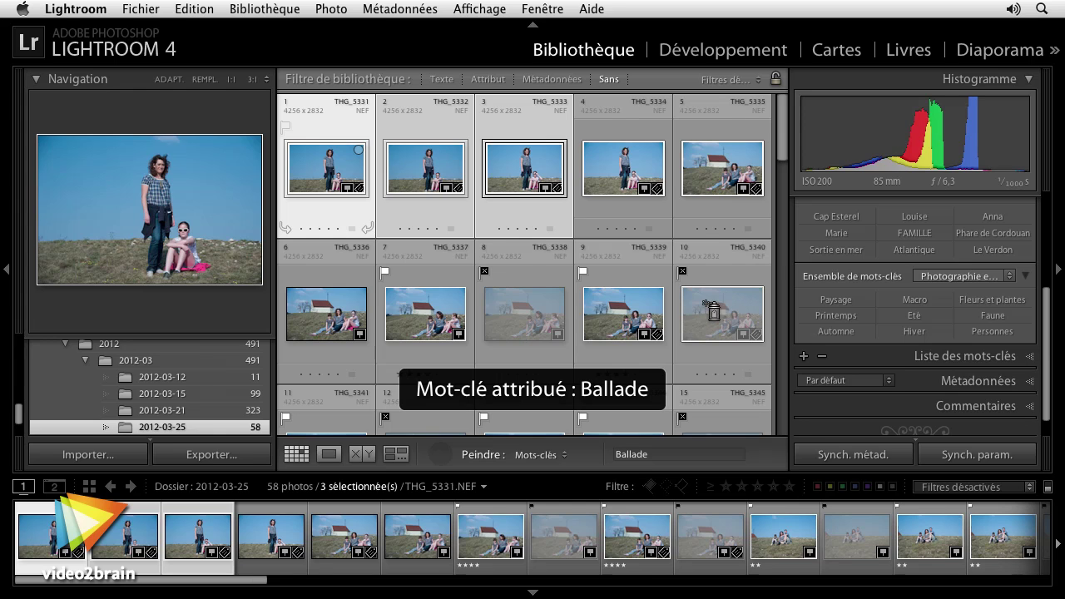
pyautogui.click(639, 310)
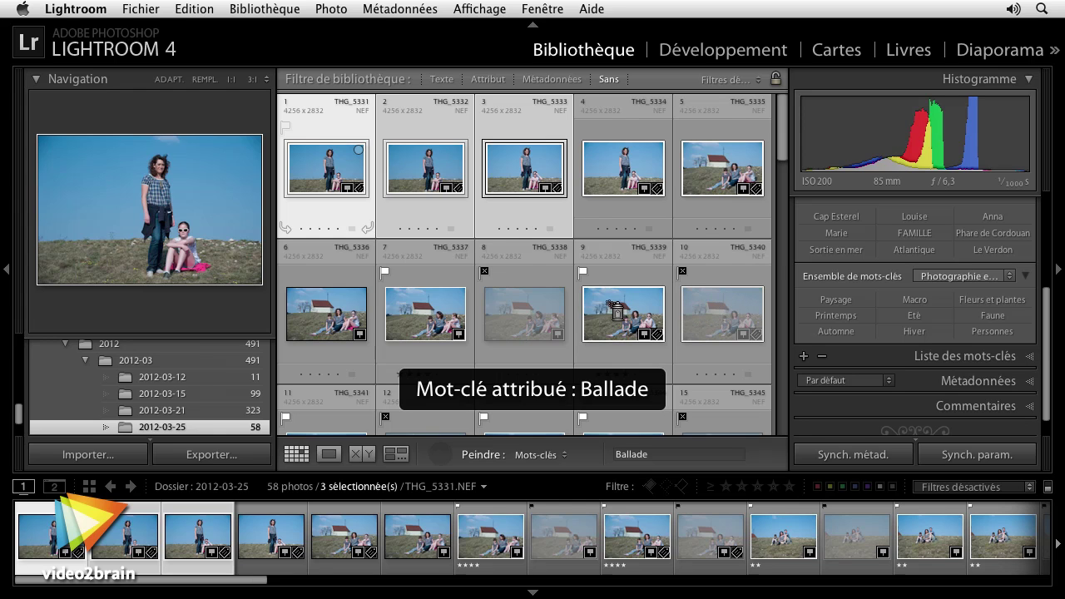
pyautogui.click(540, 312)
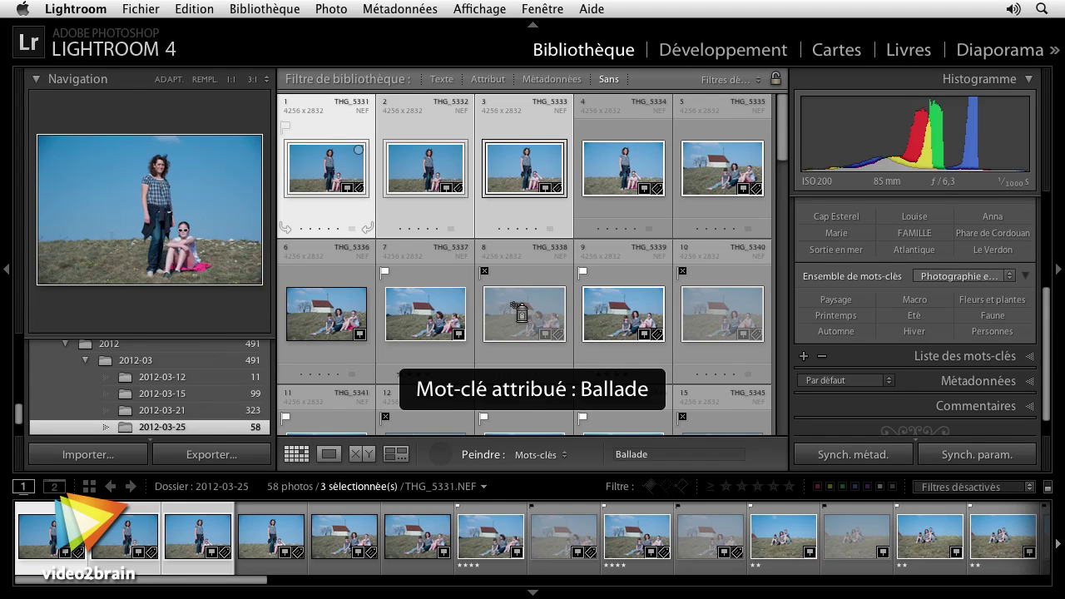
pyautogui.click(458, 316)
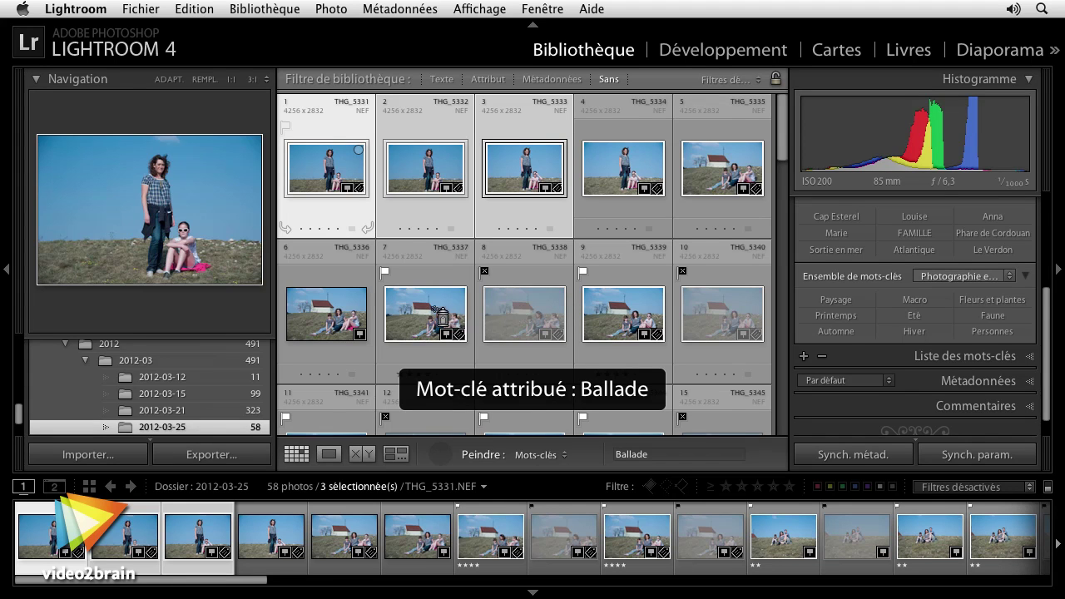
pyautogui.click(343, 313)
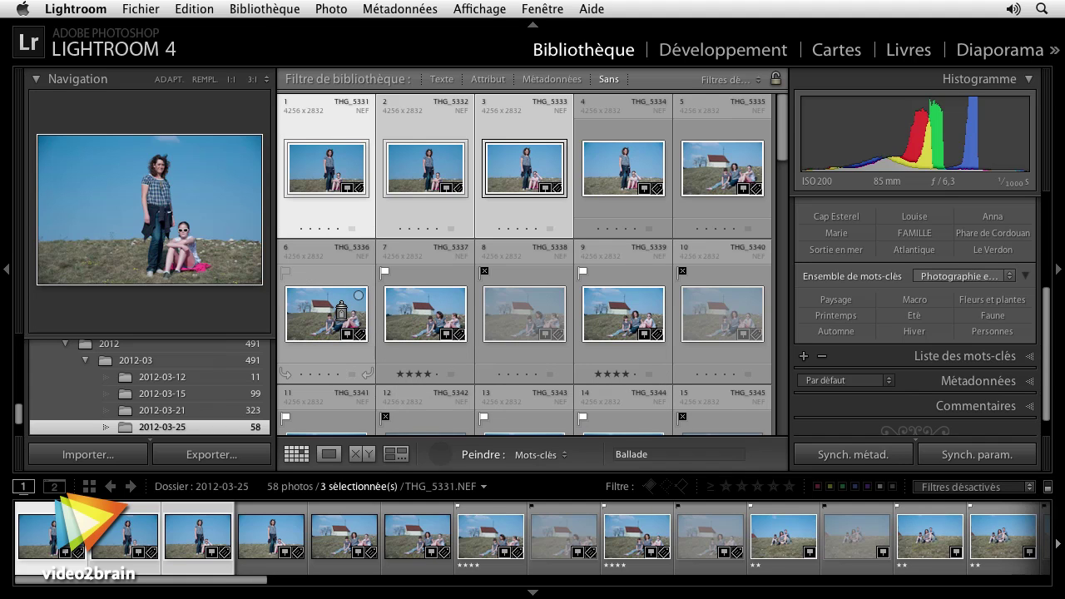
# Erase Ballade from thumbnails 6, 7 and 8 using Alt, then return the painter
pyautogui.press('alt')
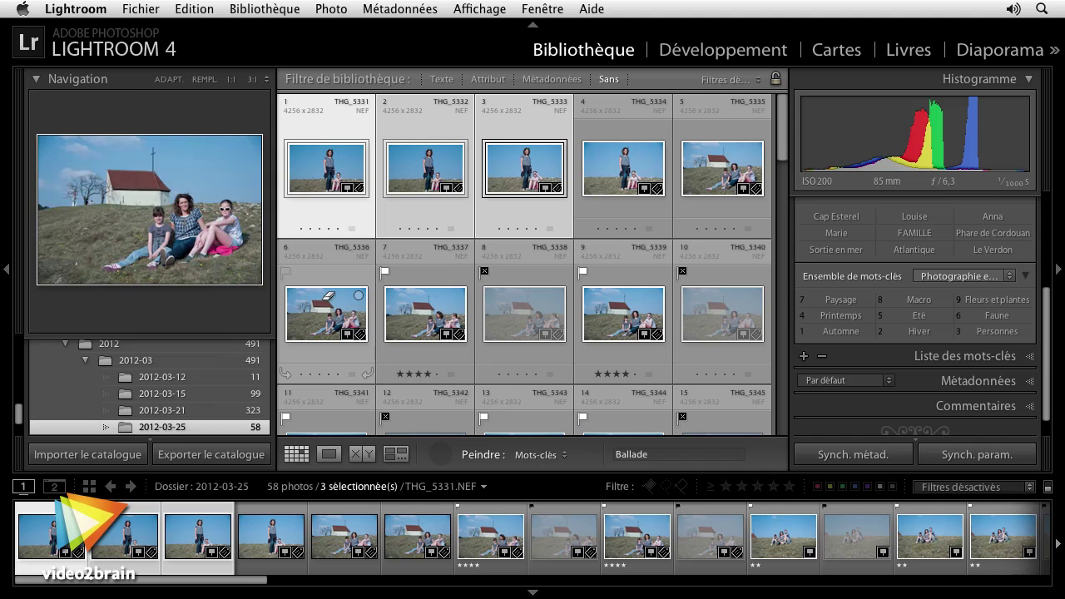
pyautogui.keyDown('alt'); pyautogui.click(326, 306); pyautogui.keyUp('alt')
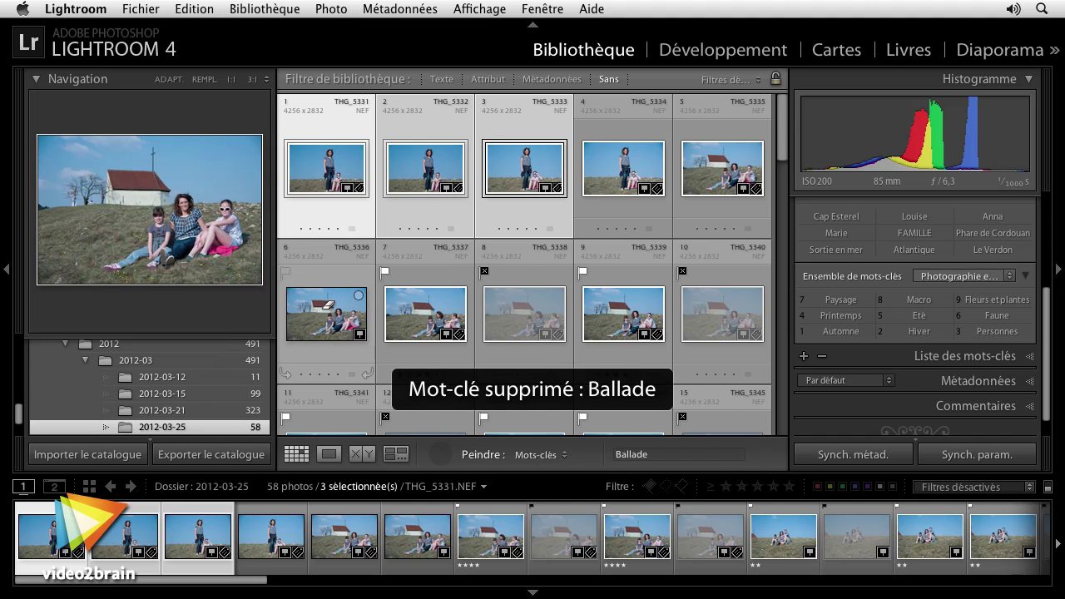
pyautogui.keyDown('alt'); pyautogui.click(410, 294); pyautogui.keyUp('alt')
pyautogui.keyDown('alt'); pyautogui.click(503, 300); pyautogui.keyUp('alt')
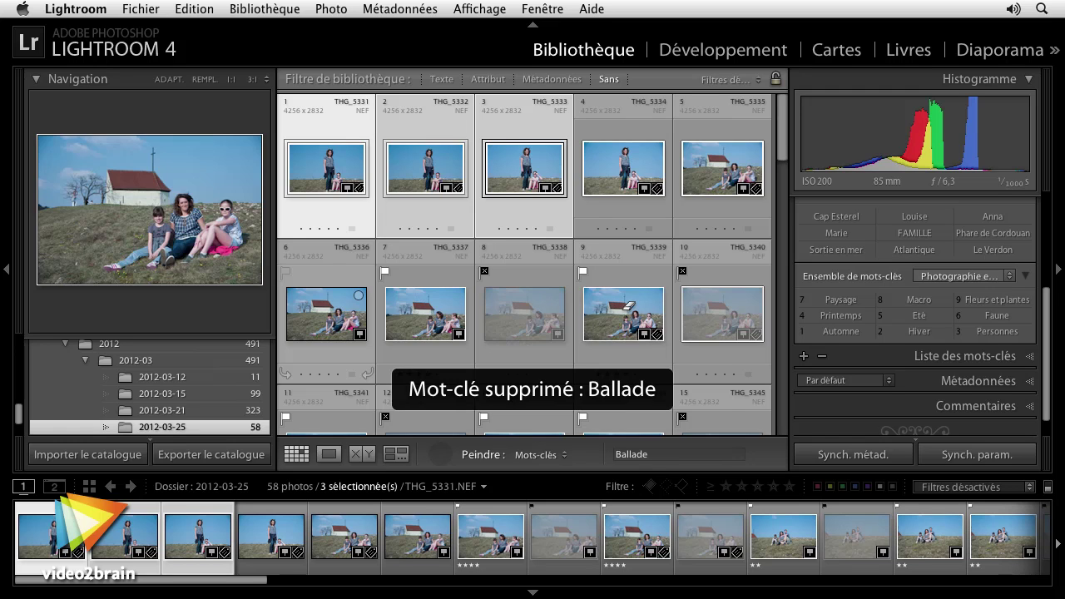
pyautogui.click(440, 453)
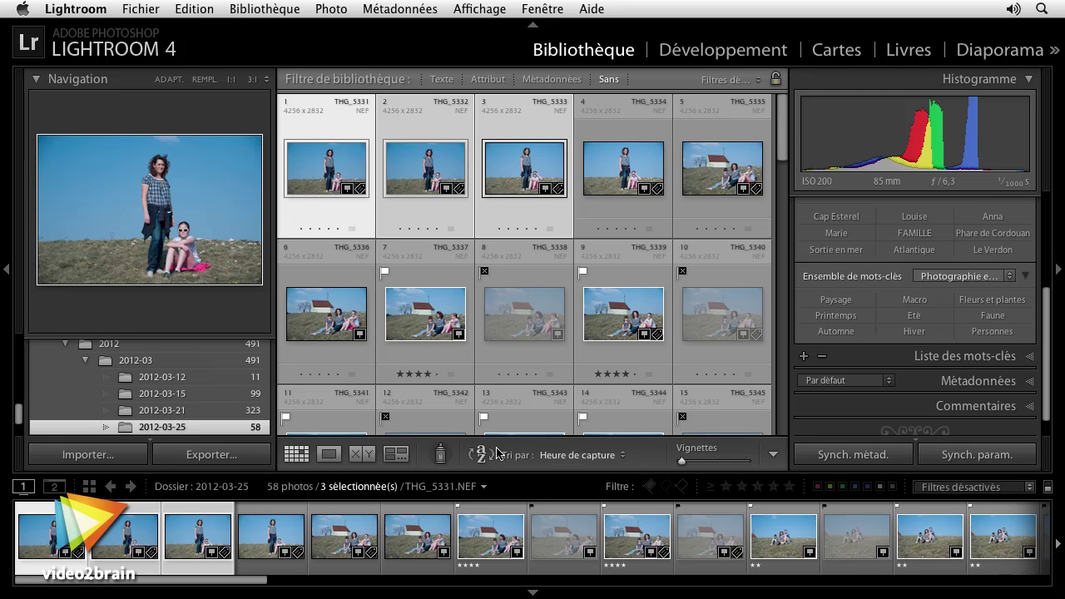
pyautogui.click(441, 454)
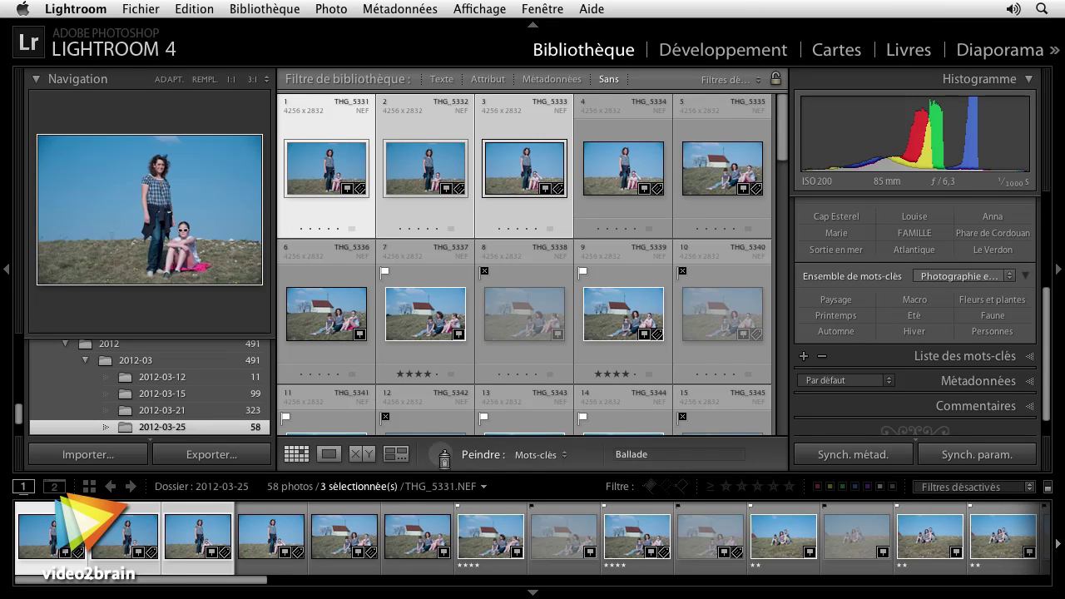
pyautogui.click(570, 455)
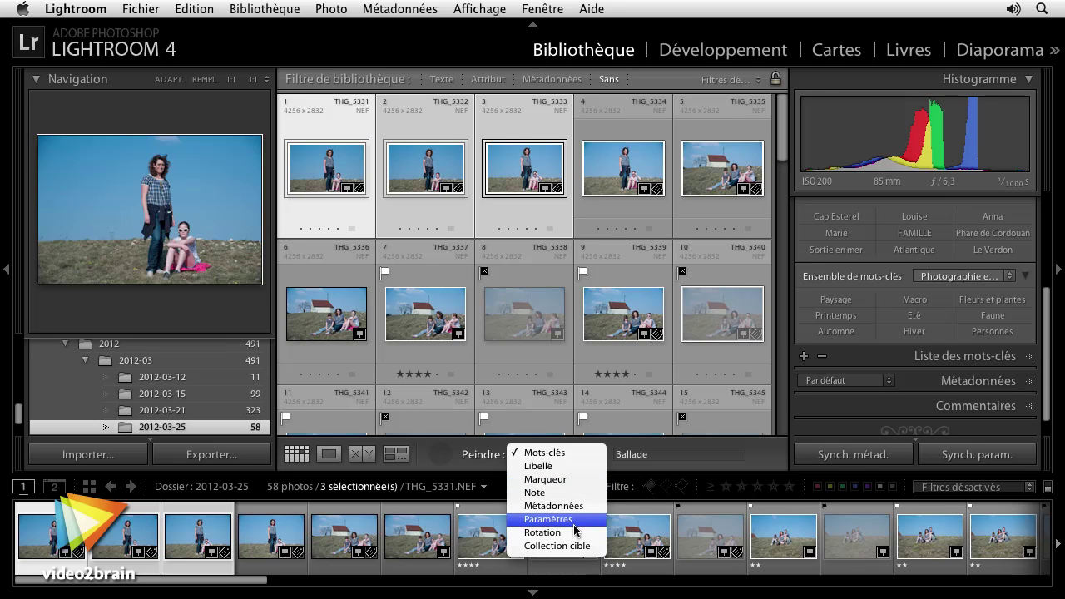
pyautogui.click(441, 456)
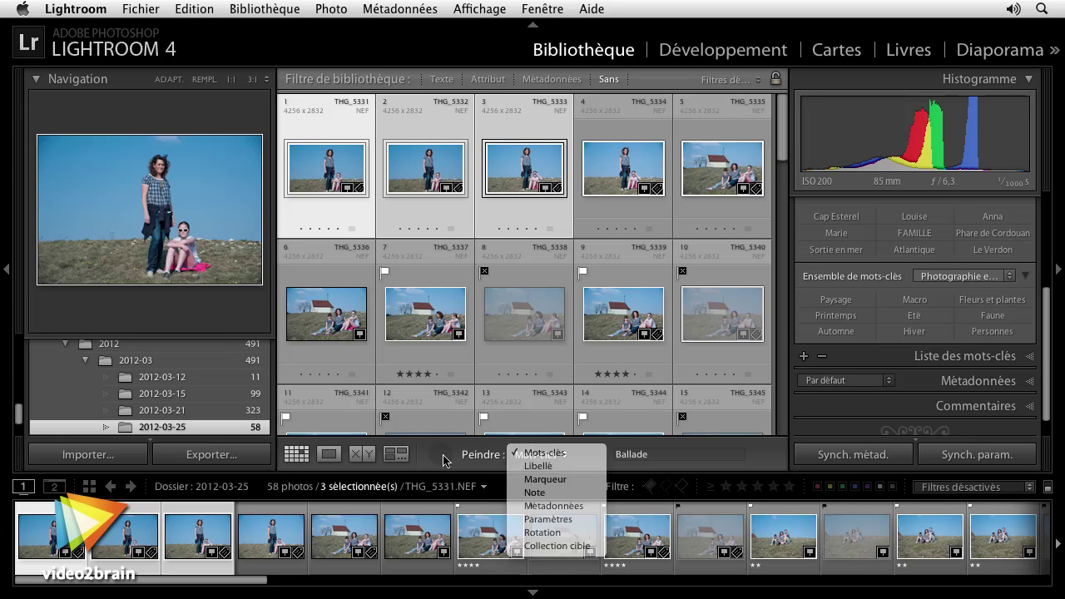
pyautogui.click(442, 456)
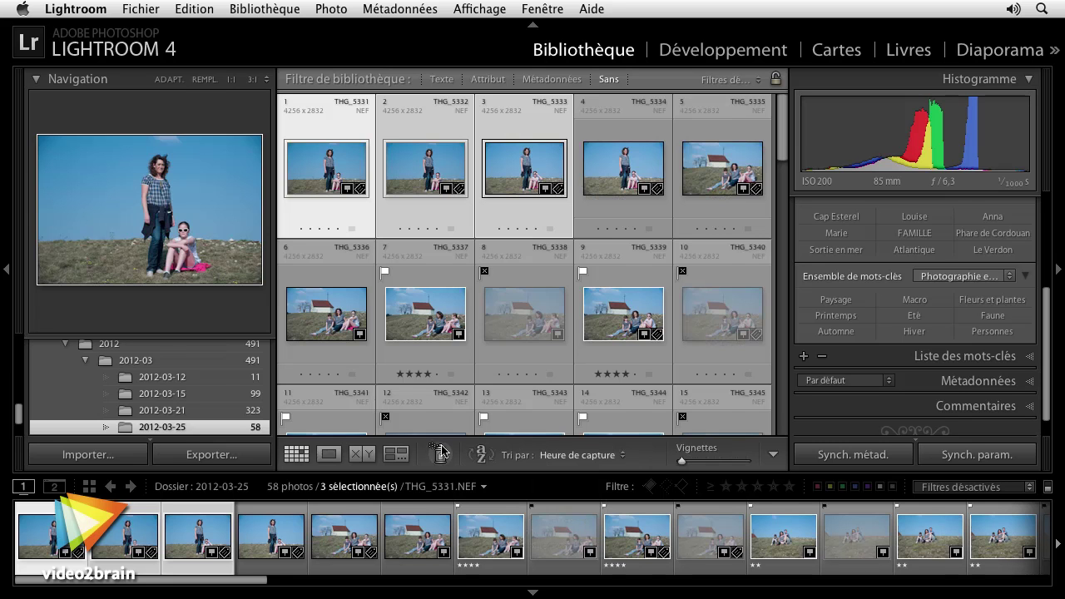